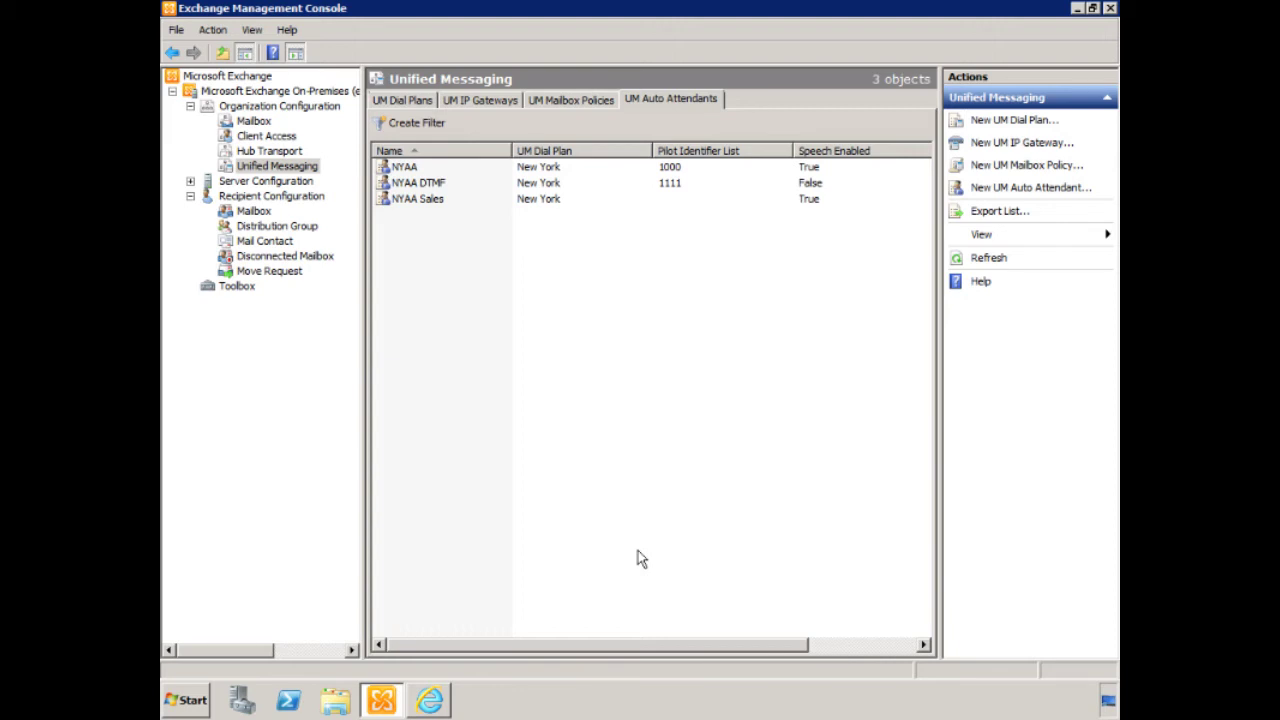
Step: Bring the Exchange 2010 SP1 UM Language Packs page forward and scroll to UMLanguagePack.pt-BR.exe
{"action": "left_click", "coordinate": [430, 700]}
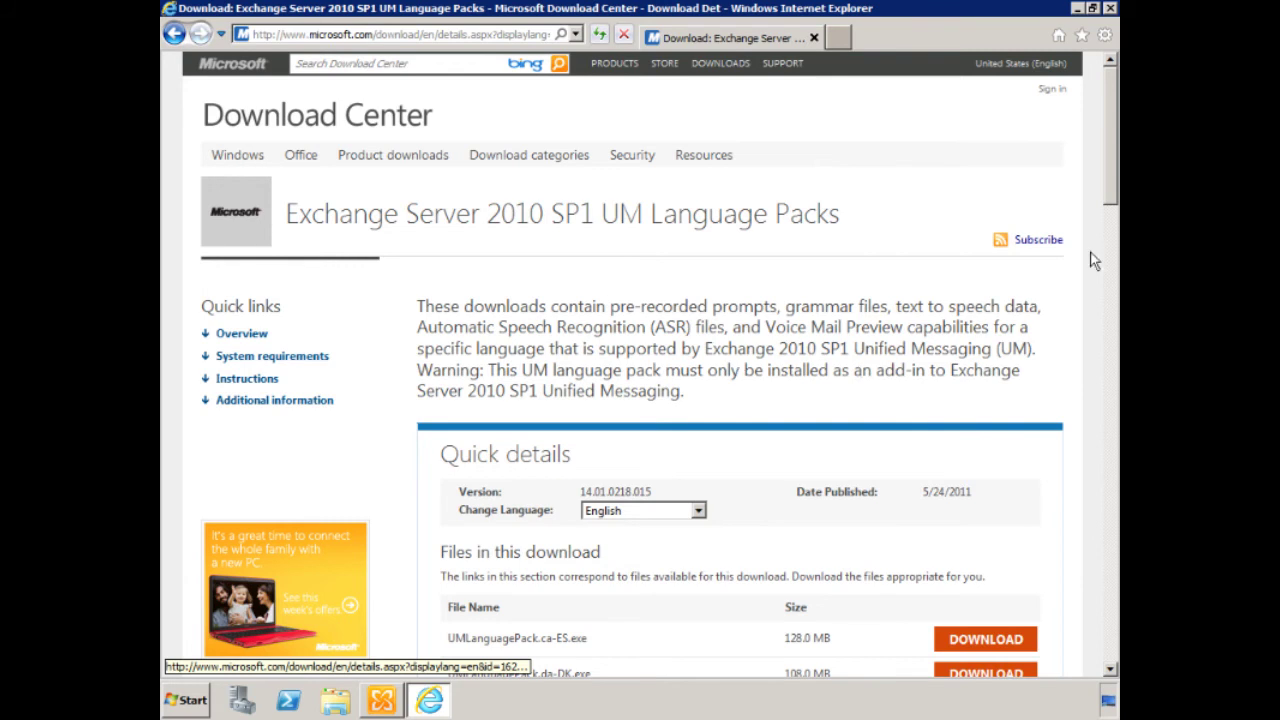
{"action": "left_click_drag", "start_coordinate": [1116, 210], "coordinate": [1110, 400]}
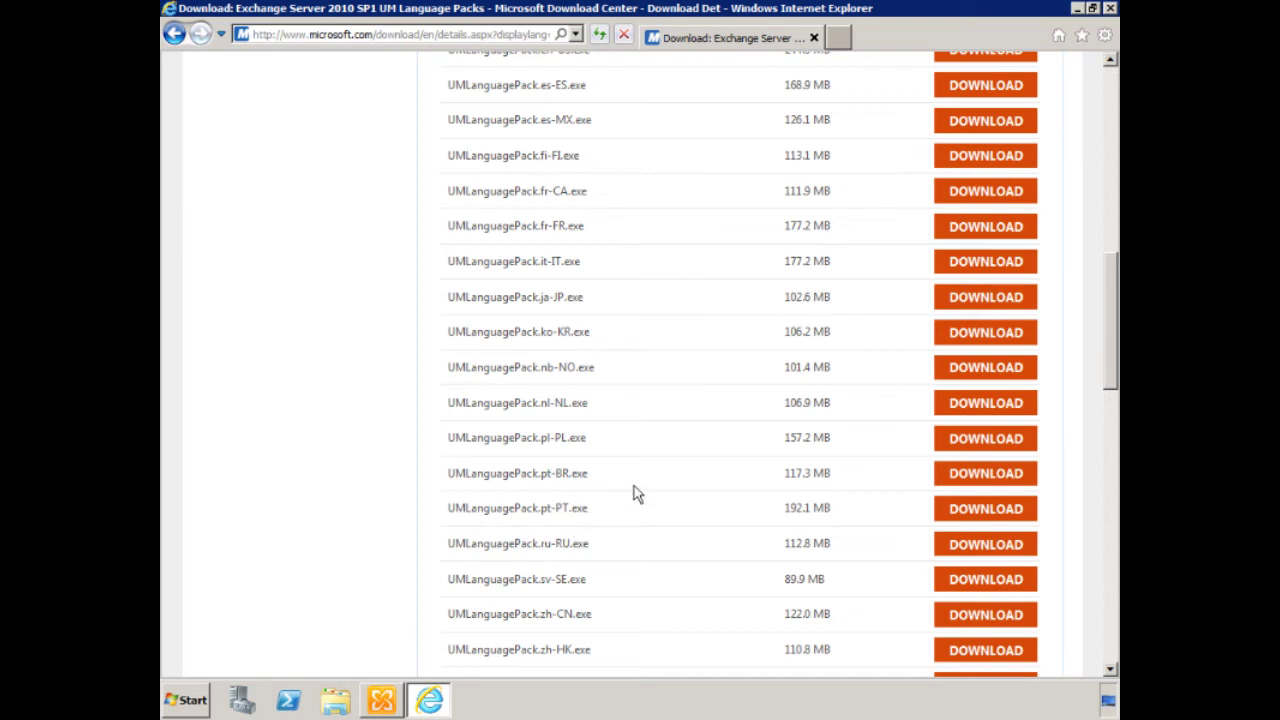
Step: Download and save the 117.3 MB UMLanguagePack.pt-BR.exe file
{"action": "left_click", "coordinate": [993, 477]}
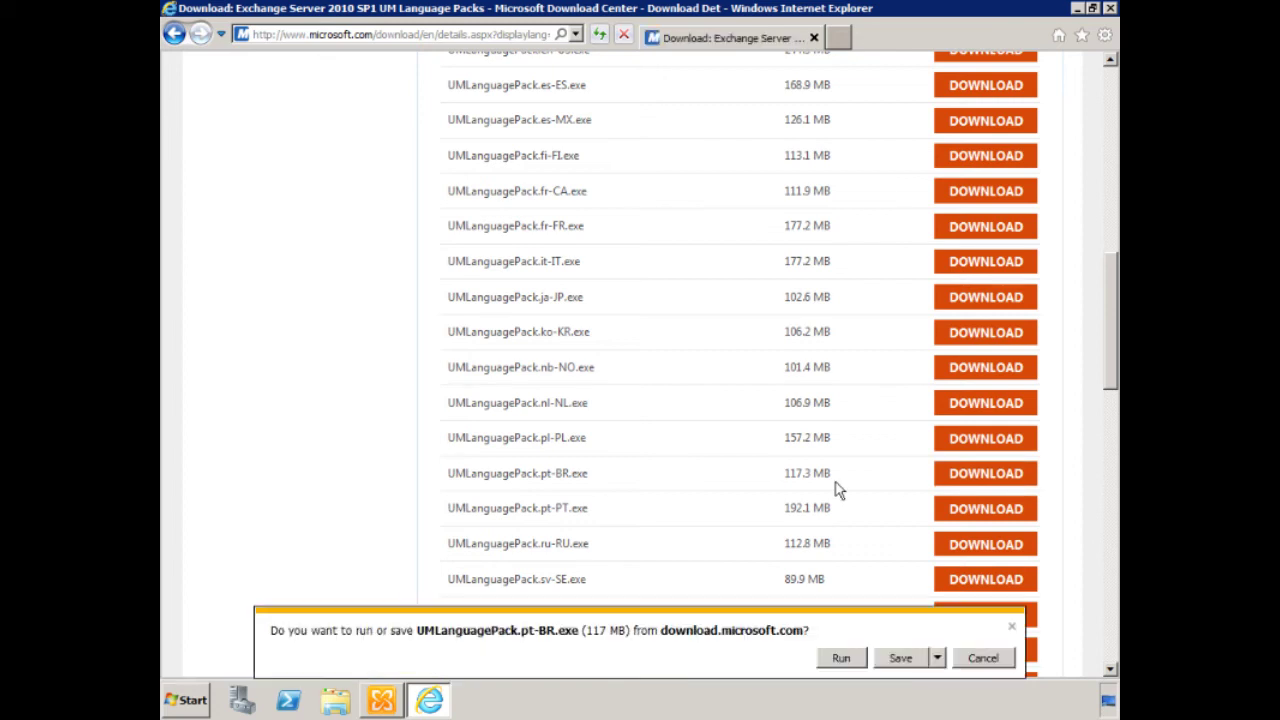
{"action": "left_click", "coordinate": [898, 658]}
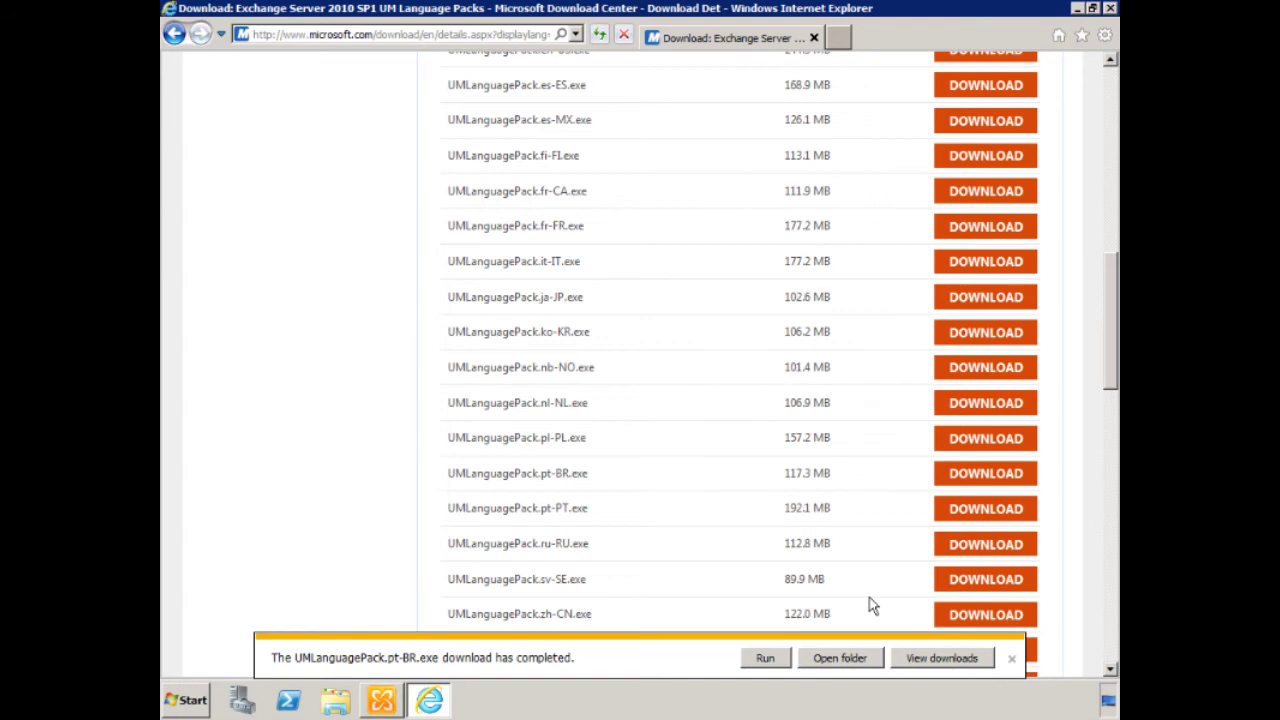
Step: Run the pt-BR language pack setup, accept the license, pass readiness checks and install
{"action": "left_click", "coordinate": [765, 659]}
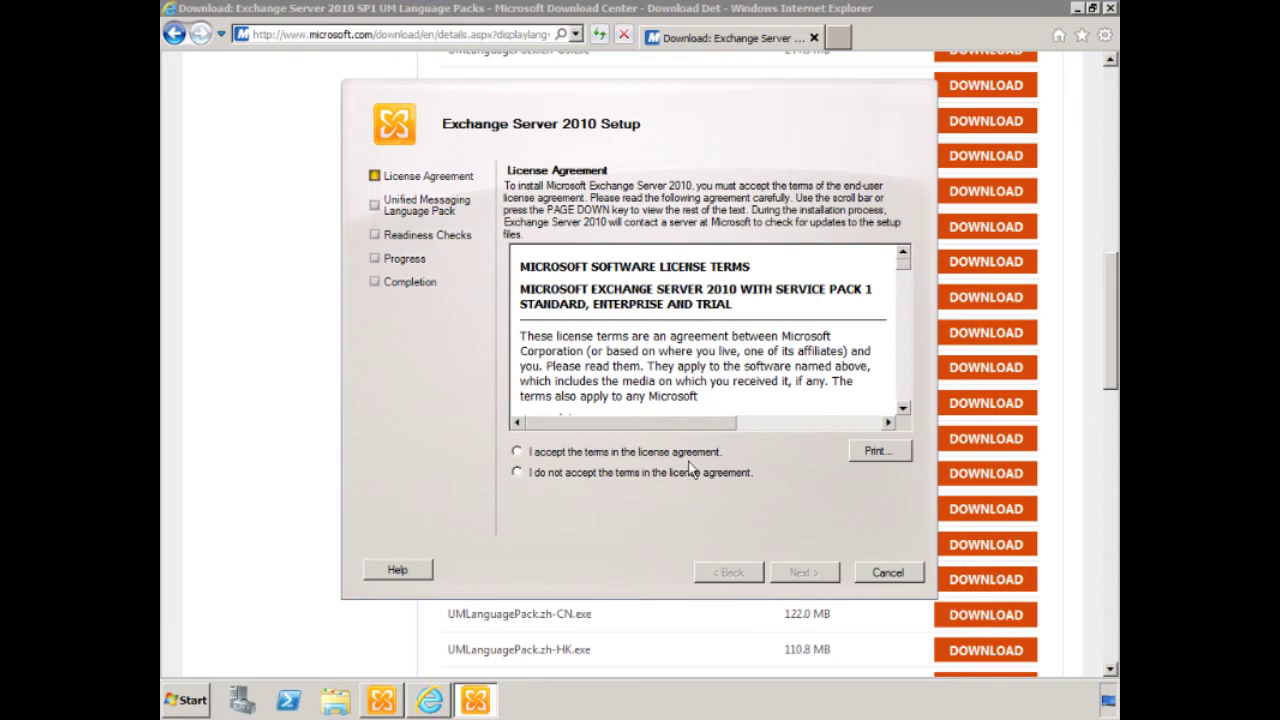
{"action": "left_click", "coordinate": [1108, 700]}
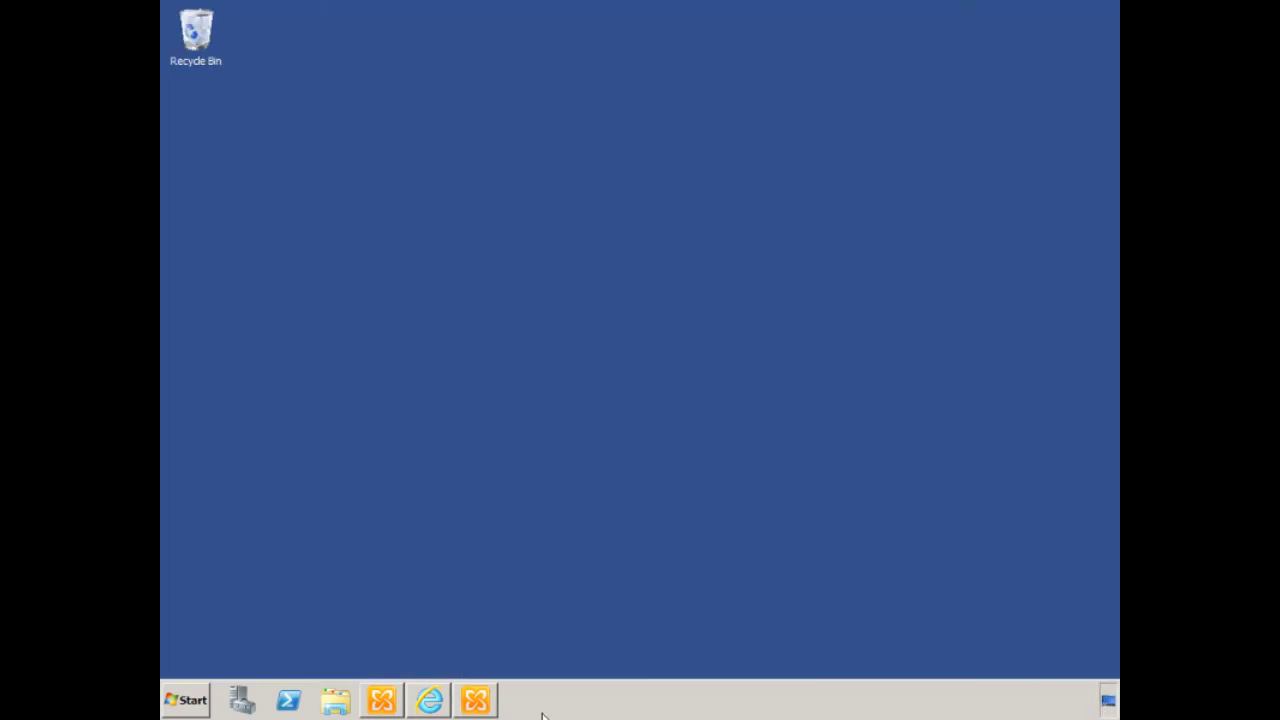
{"action": "left_click", "coordinate": [476, 700]}
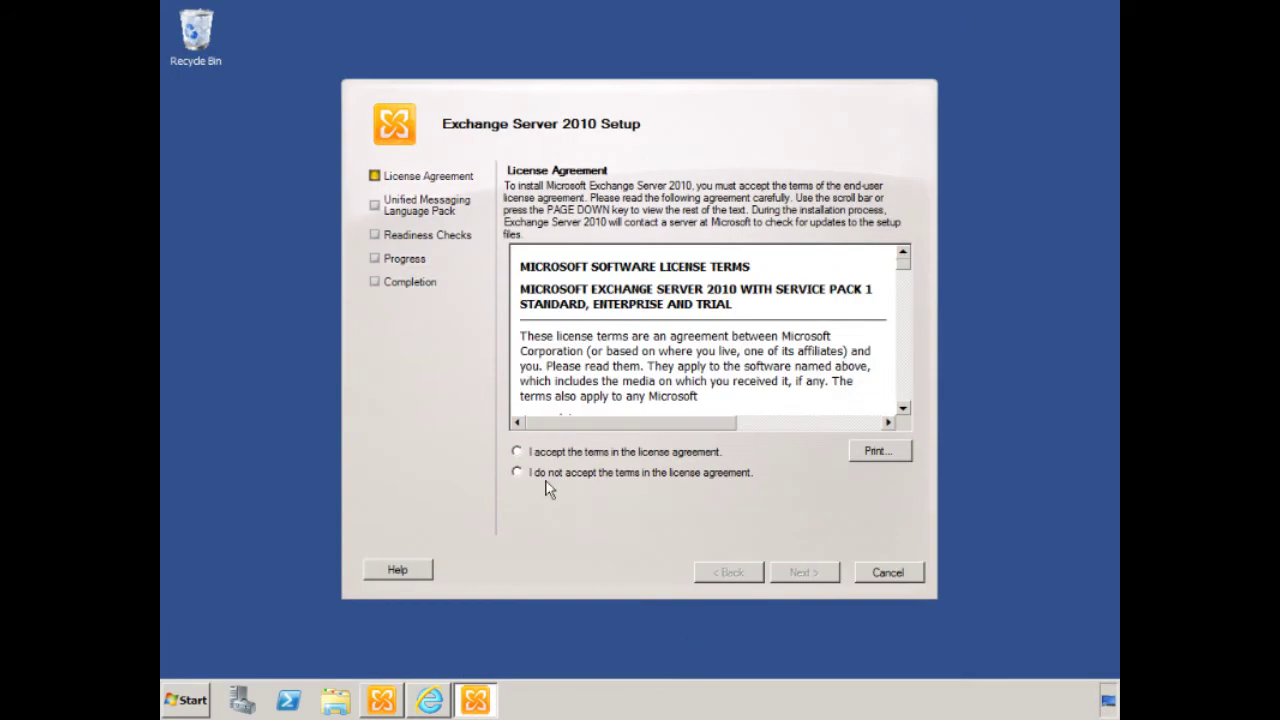
{"action": "left_click", "coordinate": [517, 451]}
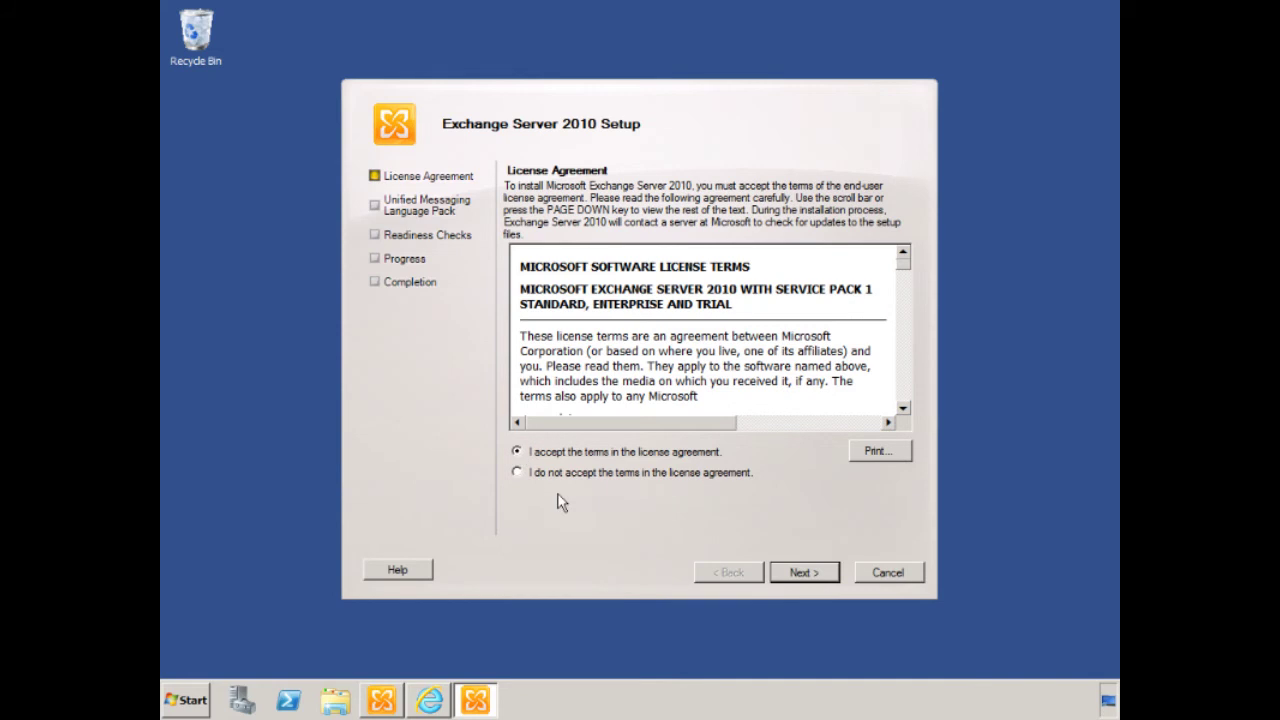
{"action": "left_click", "coordinate": [802, 574]}
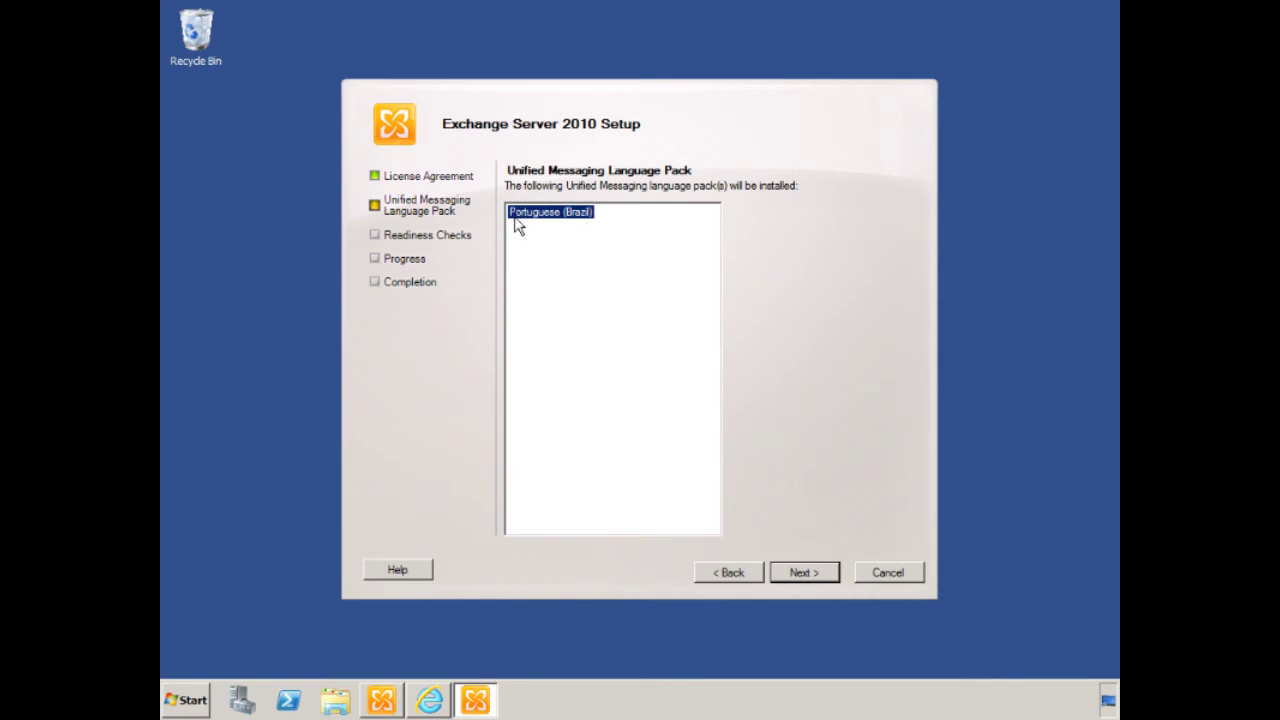
{"action": "left_click", "coordinate": [792, 577]}
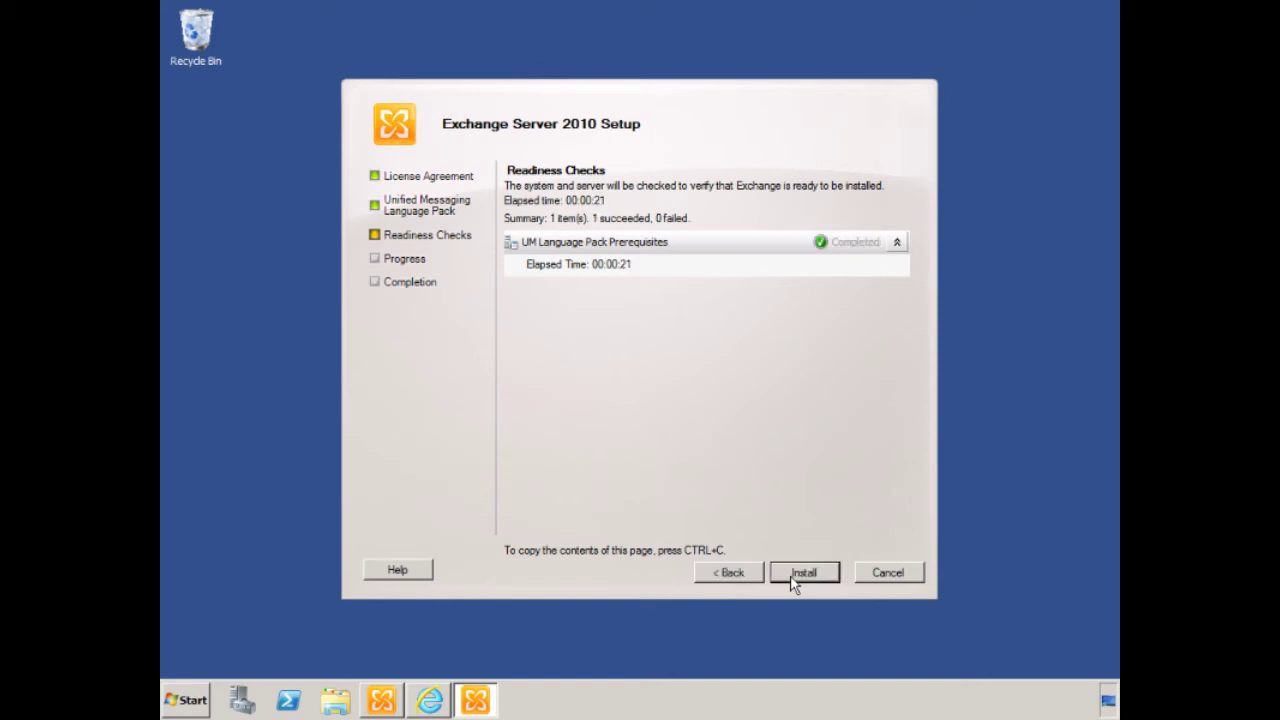
{"action": "left_click", "coordinate": [809, 576]}
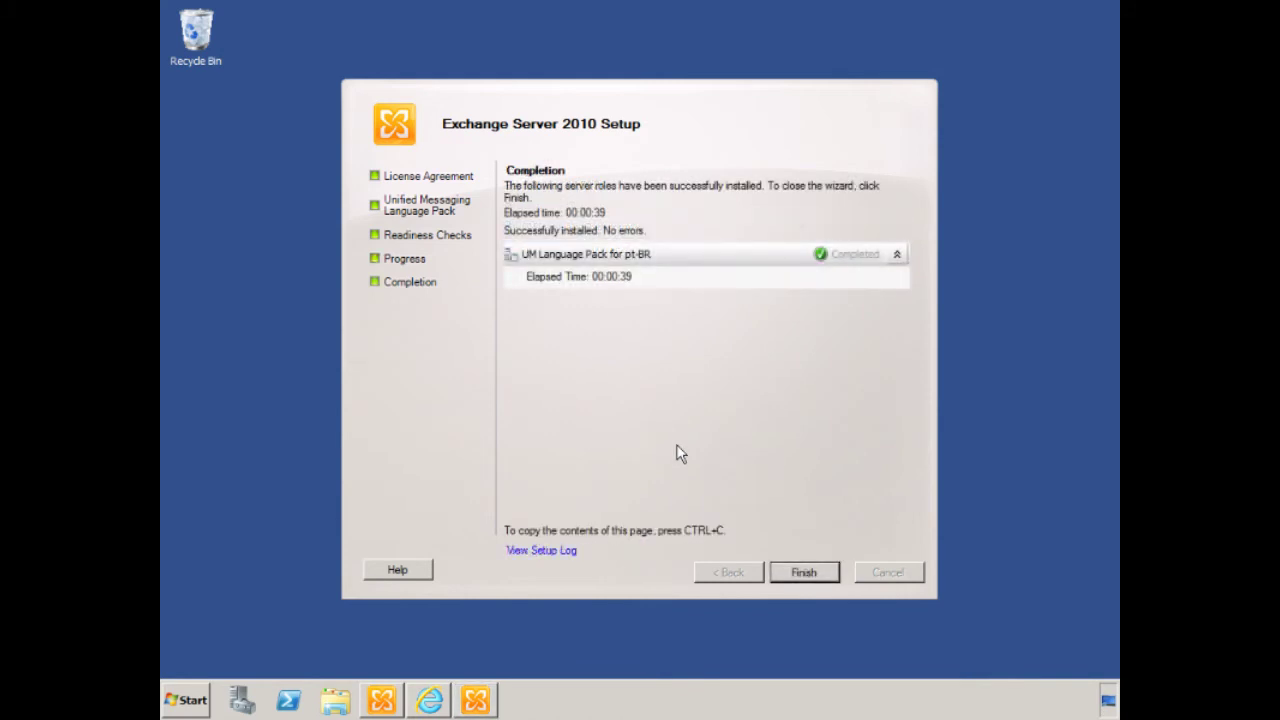
Step: Close setup and confirm NYAA's Language list offers Portuguese (Brazil), cancelling with English (United States) kept
{"action": "left_click", "coordinate": [806, 578]}
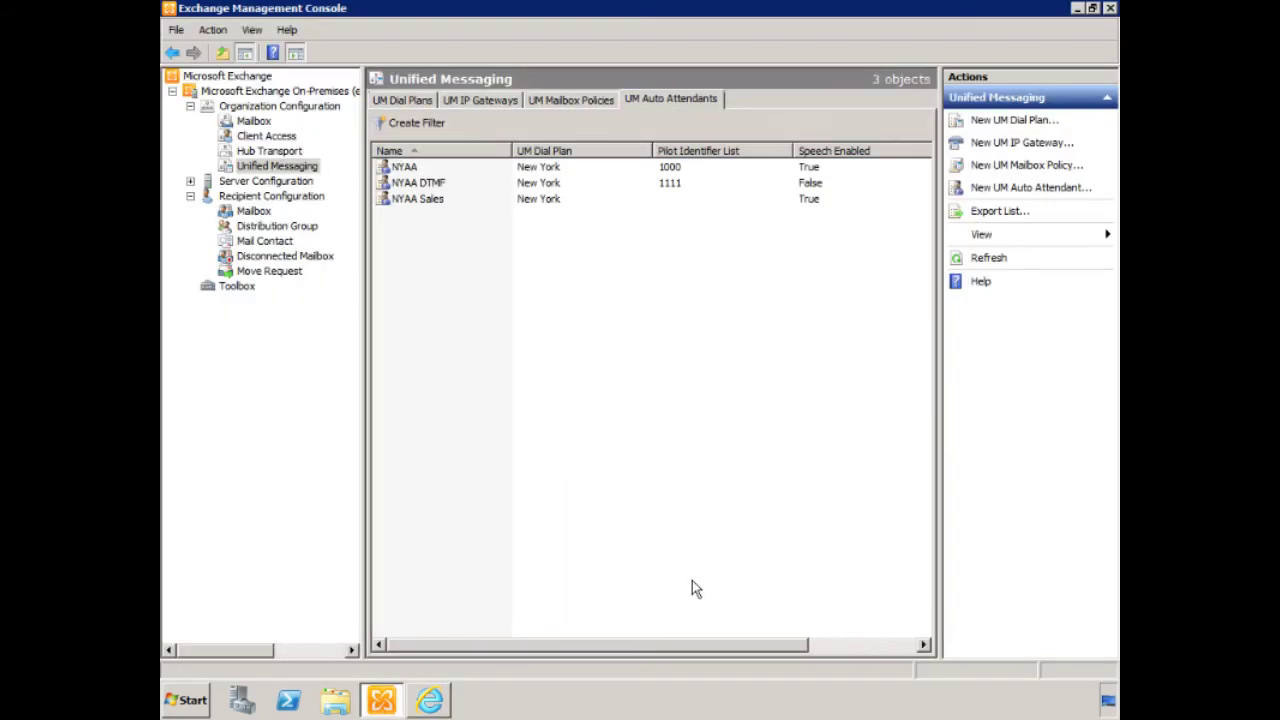
{"action": "left_click", "coordinate": [552, 168]}
{"action": "key", "text": "Return"}
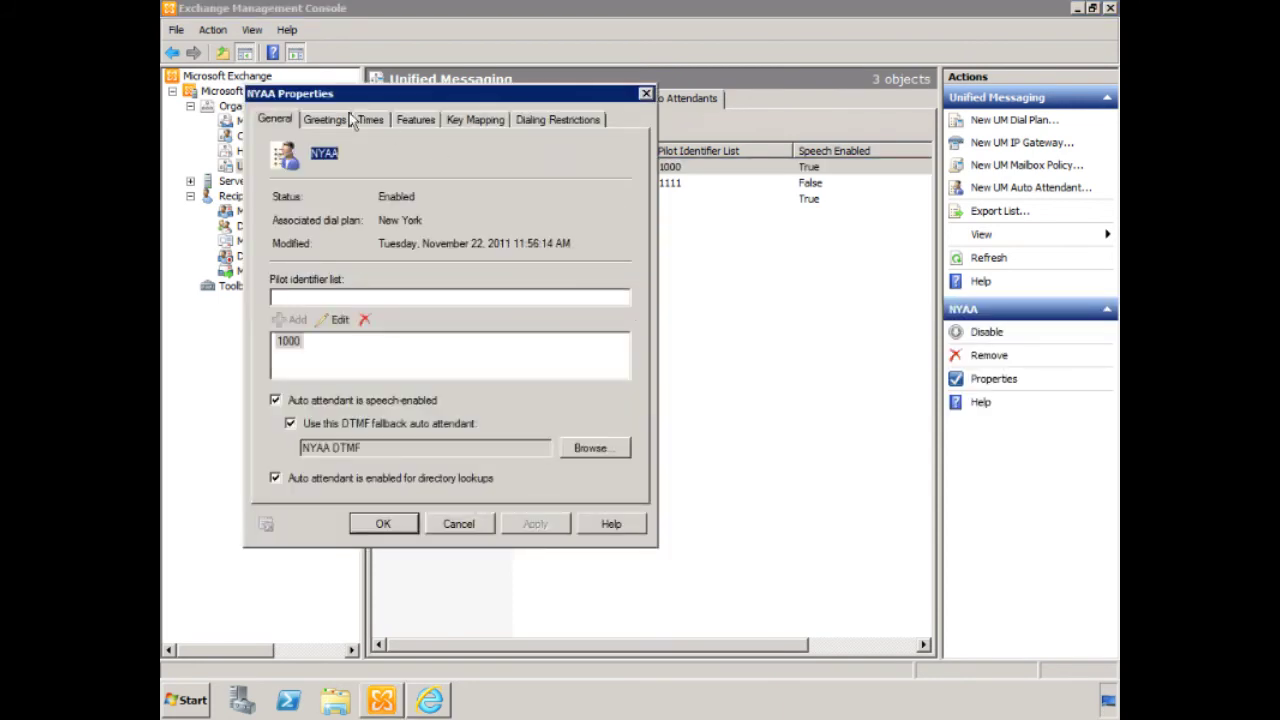
{"action": "left_click", "coordinate": [409, 118]}
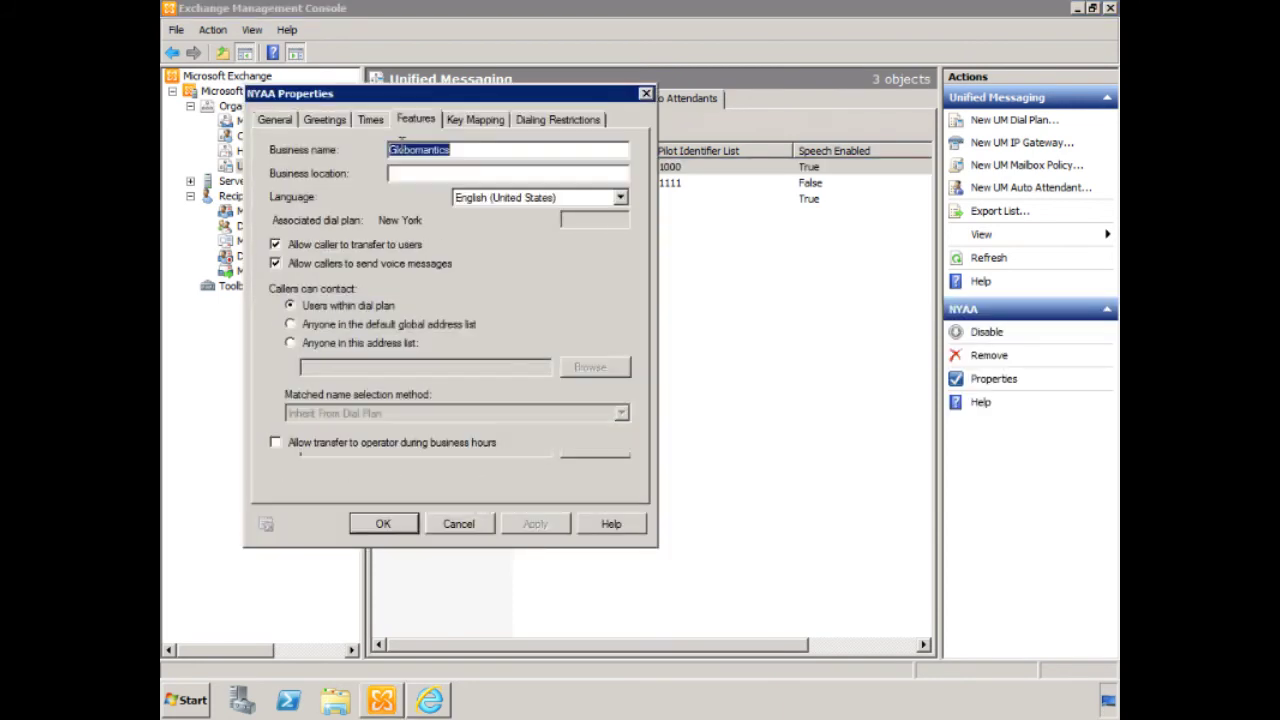
{"action": "left_click", "coordinate": [621, 197]}
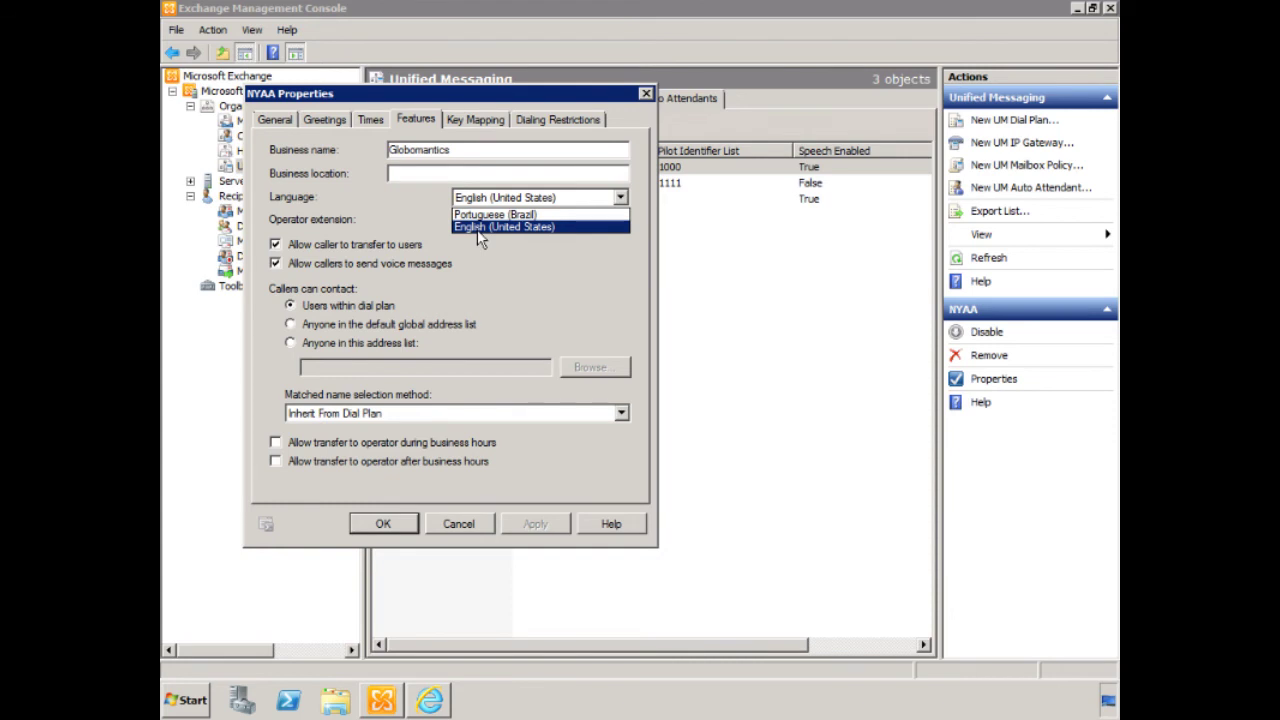
{"action": "left_click", "coordinate": [475, 530]}
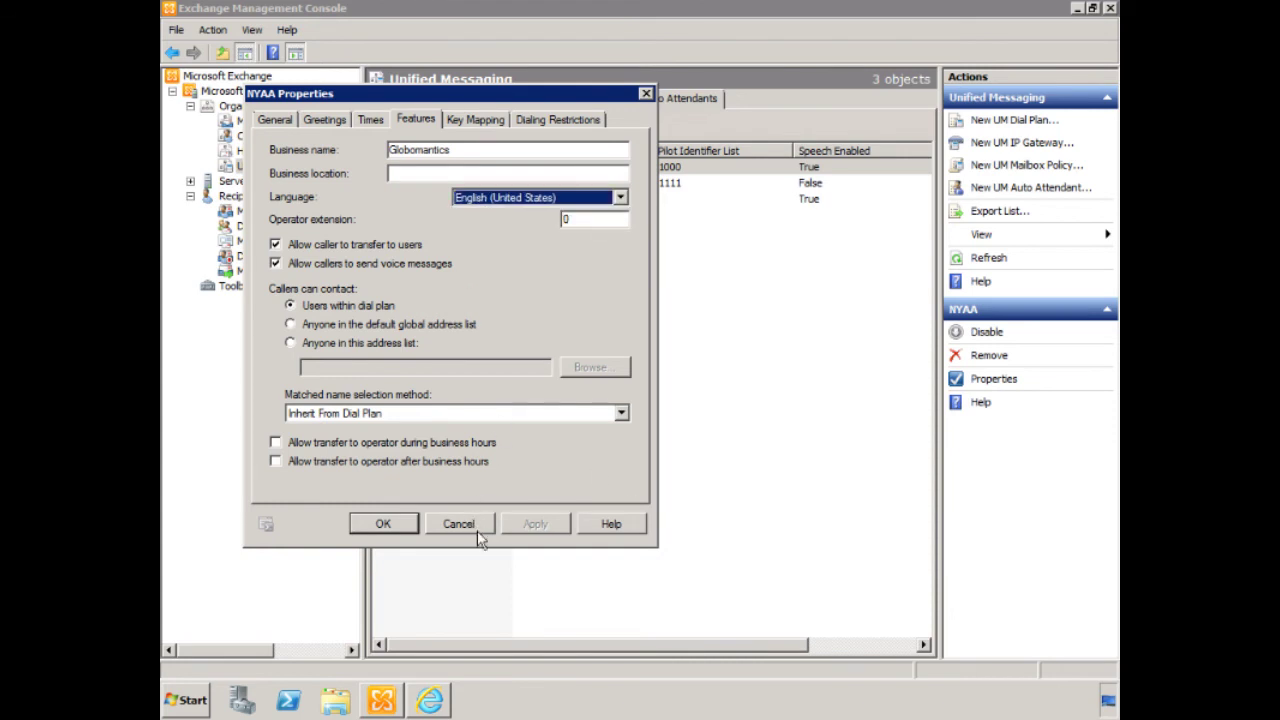
{"action": "left_click", "coordinate": [477, 530]}
{"action": "left_click", "coordinate": [645, 465]}
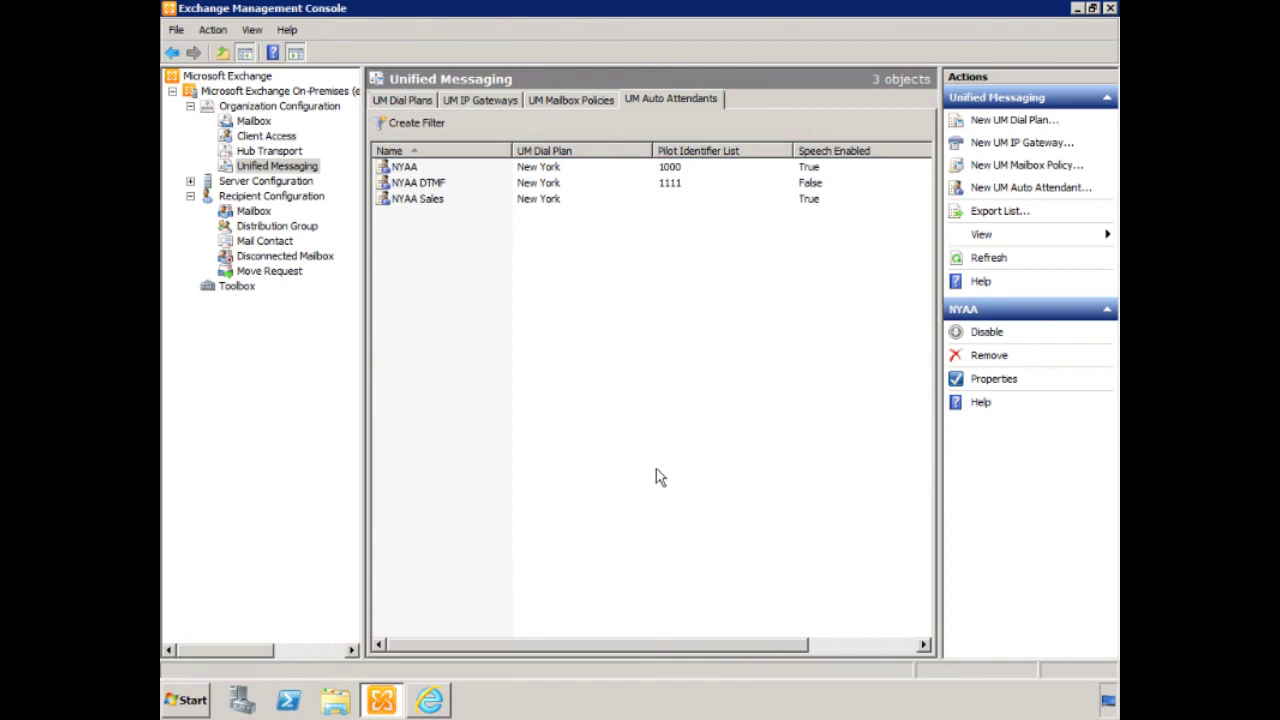
Step: Start a new UM auto attendant named 'NYAA Portuguese' on the New York dial plan
{"action": "left_click", "coordinate": [1000, 188]}
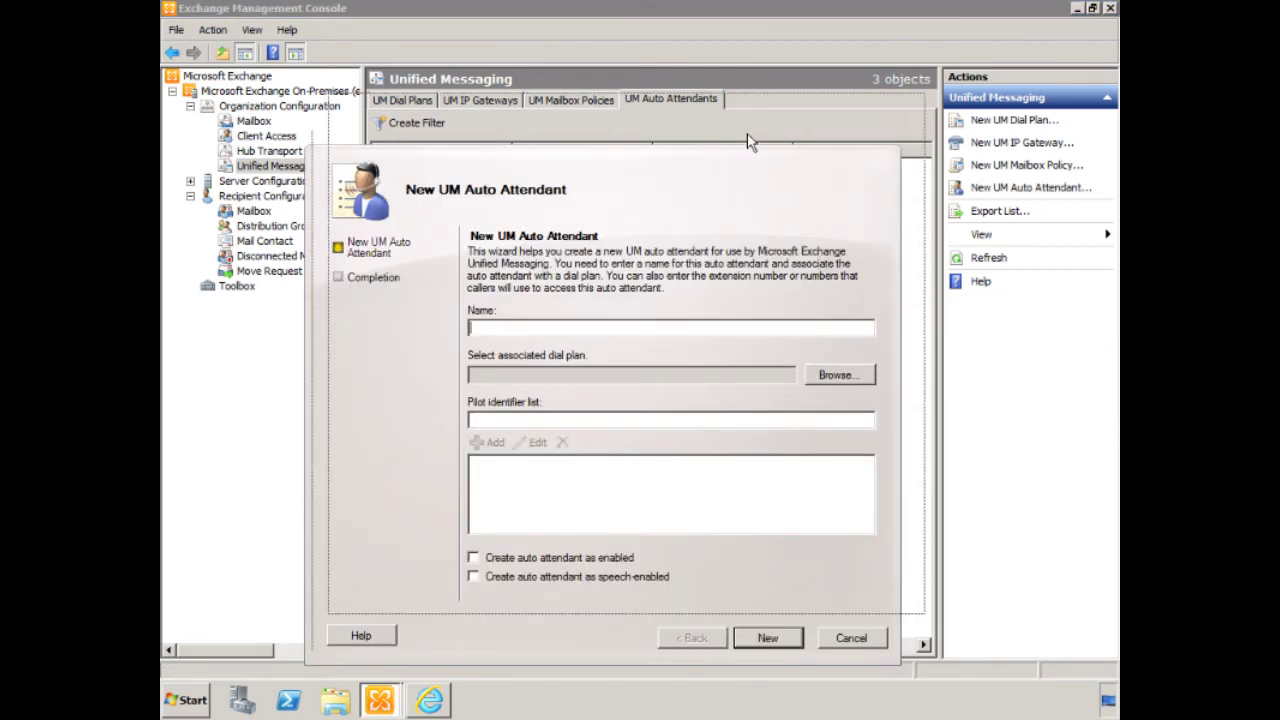
{"action": "left_click_drag", "start_coordinate": [752, 137], "coordinate": [752, 137]}
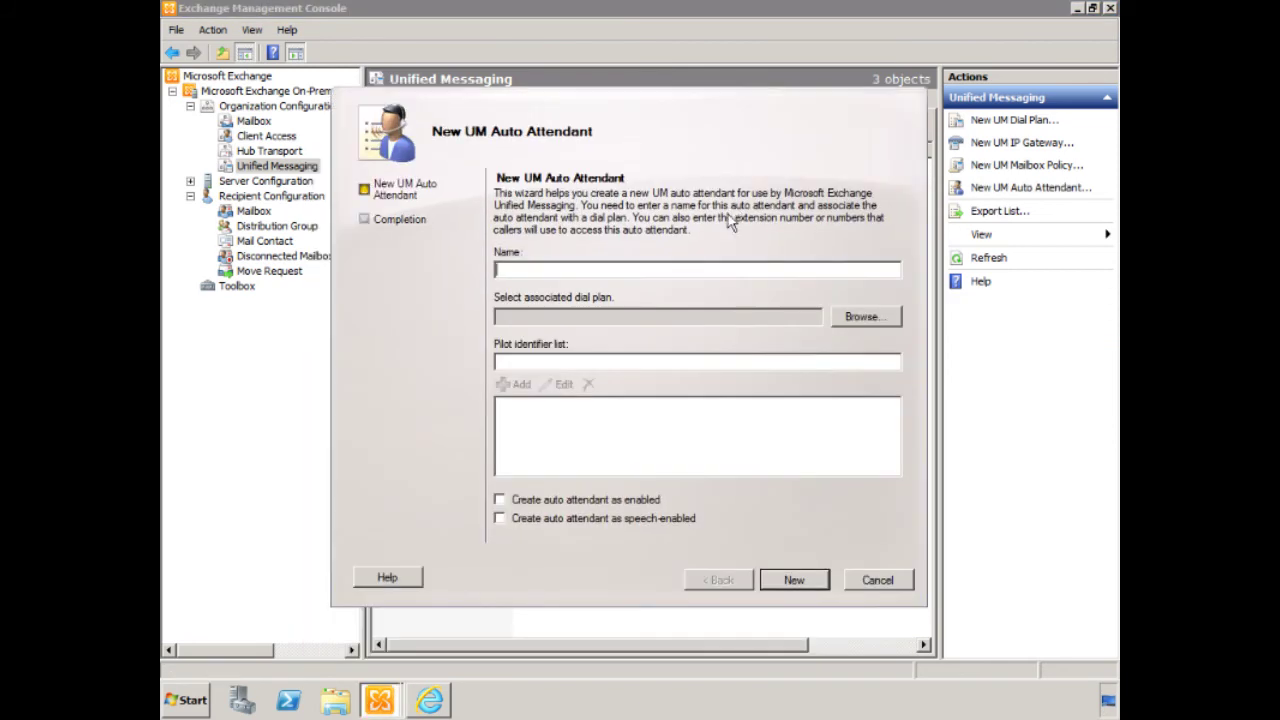
{"action": "type", "text": "NYAA Portuguese"}
{"action": "left_click", "coordinate": [857, 316]}
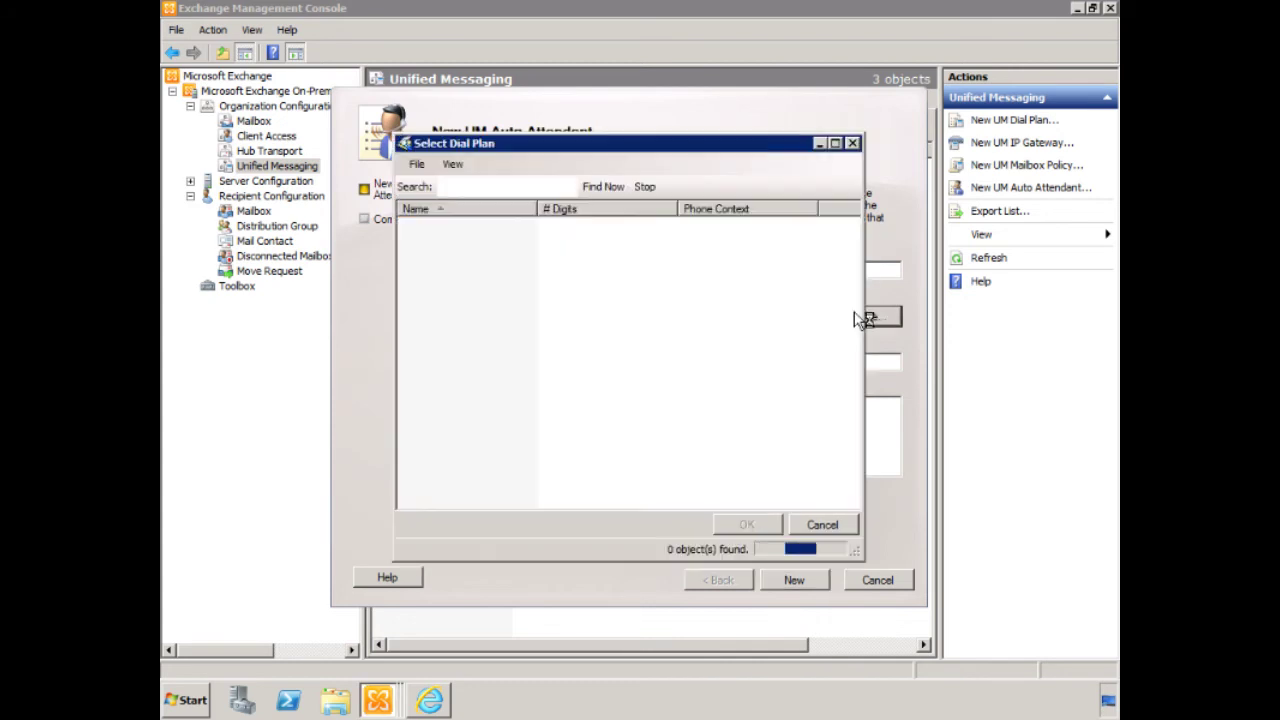
{"action": "left_click", "coordinate": [478, 258]}
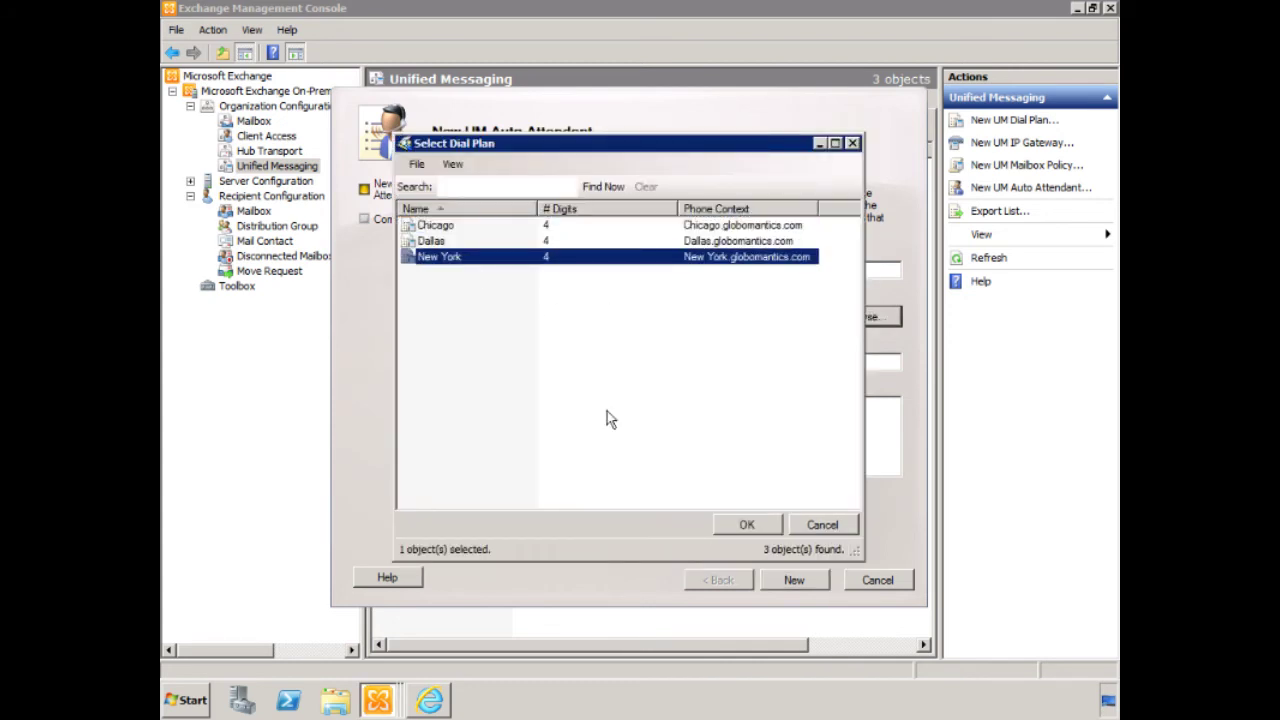
{"action": "left_click", "coordinate": [723, 521]}
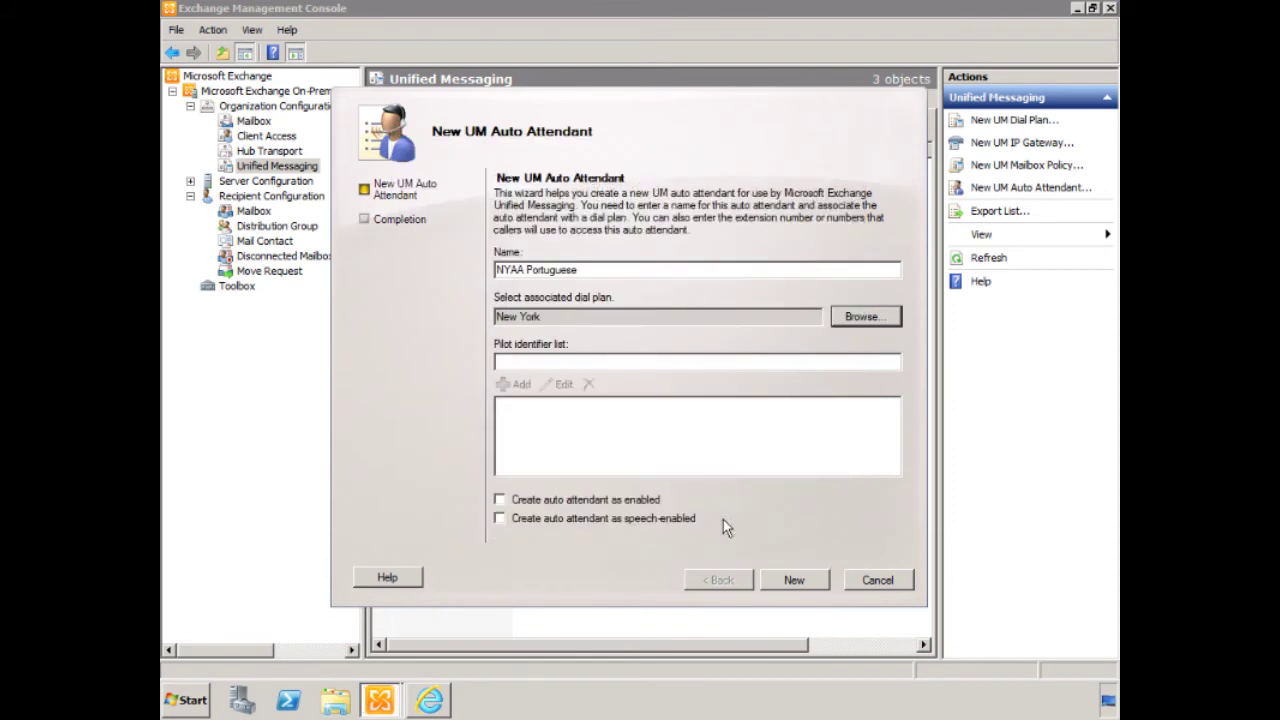
Step: Add pilot identifier 1313, enable it with speech enabled, and create the attendant
{"action": "left_click", "coordinate": [560, 362]}
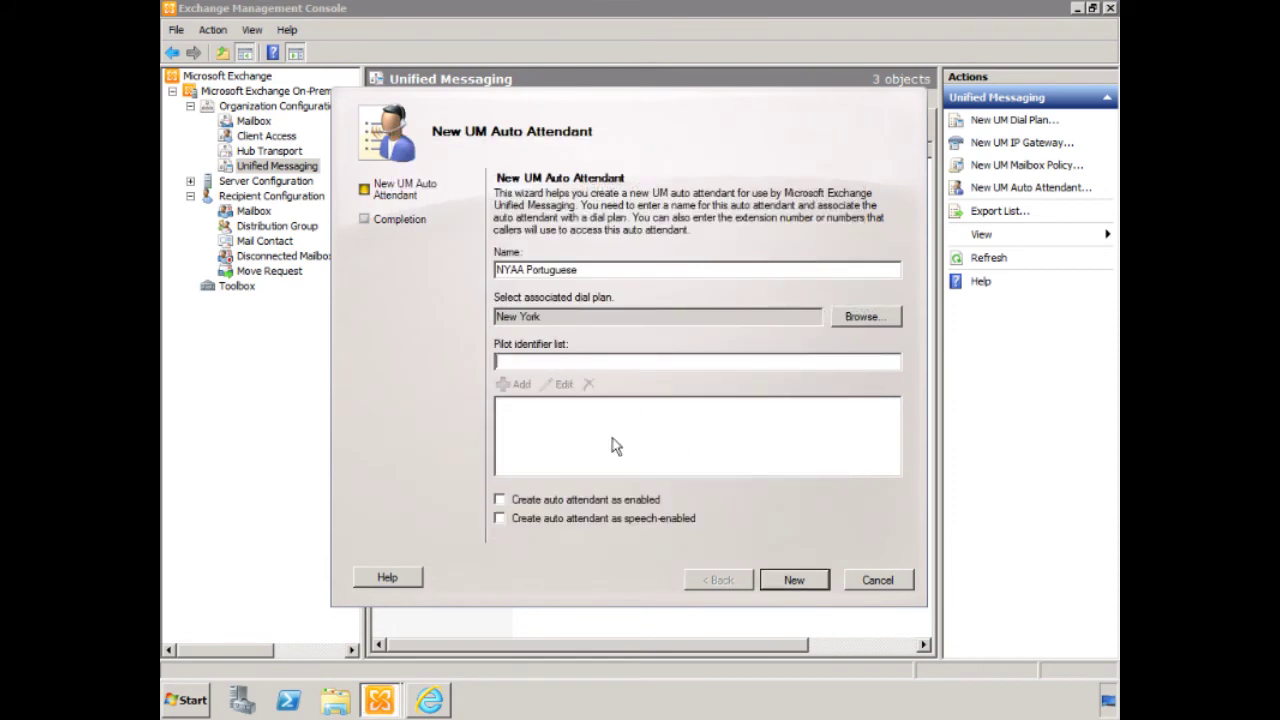
{"action": "type", "text": "1313"}
{"action": "left_click", "coordinate": [515, 384]}
{"action": "left_click", "coordinate": [507, 500]}
{"action": "left_click", "coordinate": [499, 519]}
{"action": "left_click", "coordinate": [805, 583]}
{"action": "left_click", "coordinate": [793, 580]}
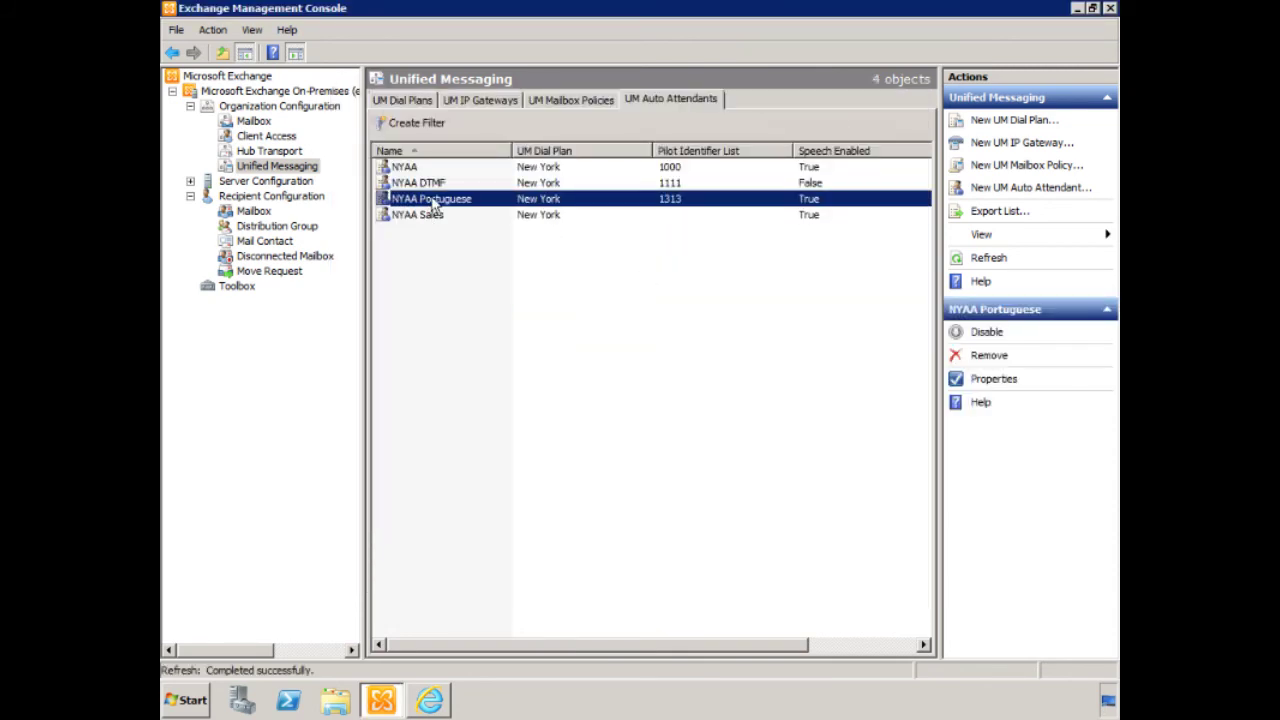
Step: Change NYAA Portuguese's Features language to Portuguese (Brazil) and save with OK
{"action": "key", "text": "Return"}
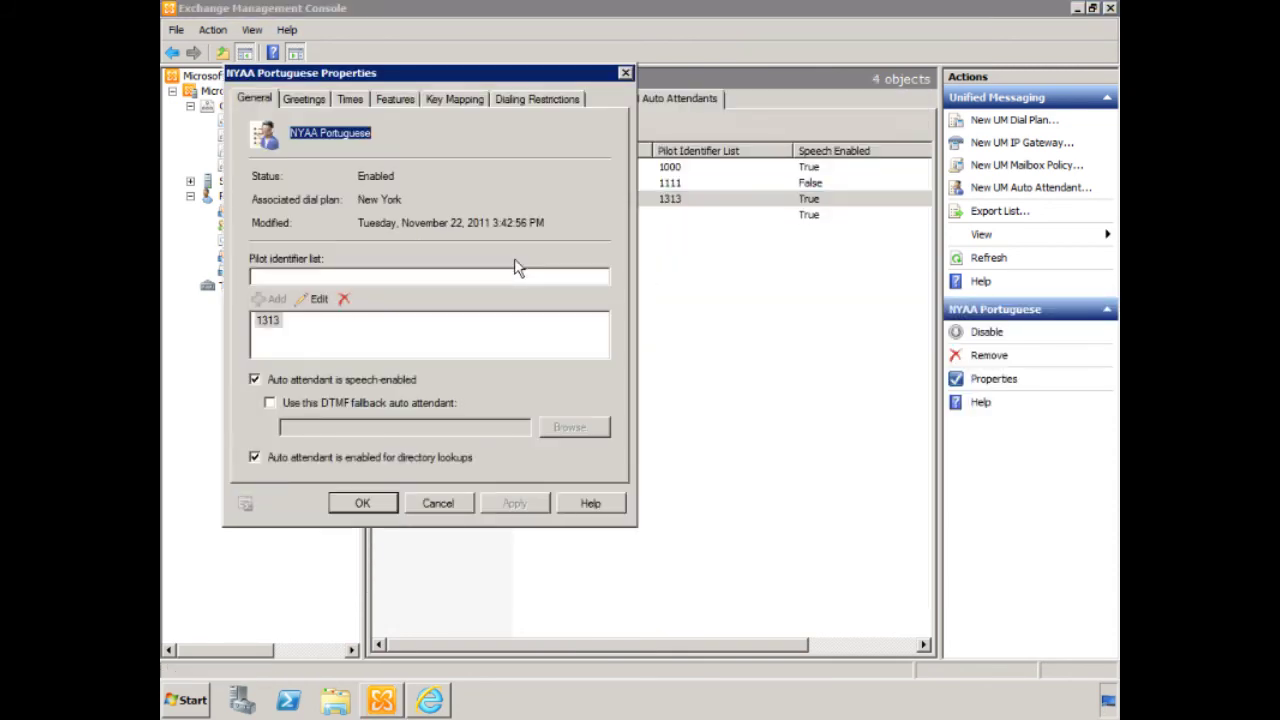
{"action": "left_click_drag", "start_coordinate": [455, 76], "coordinate": [596, 84]}
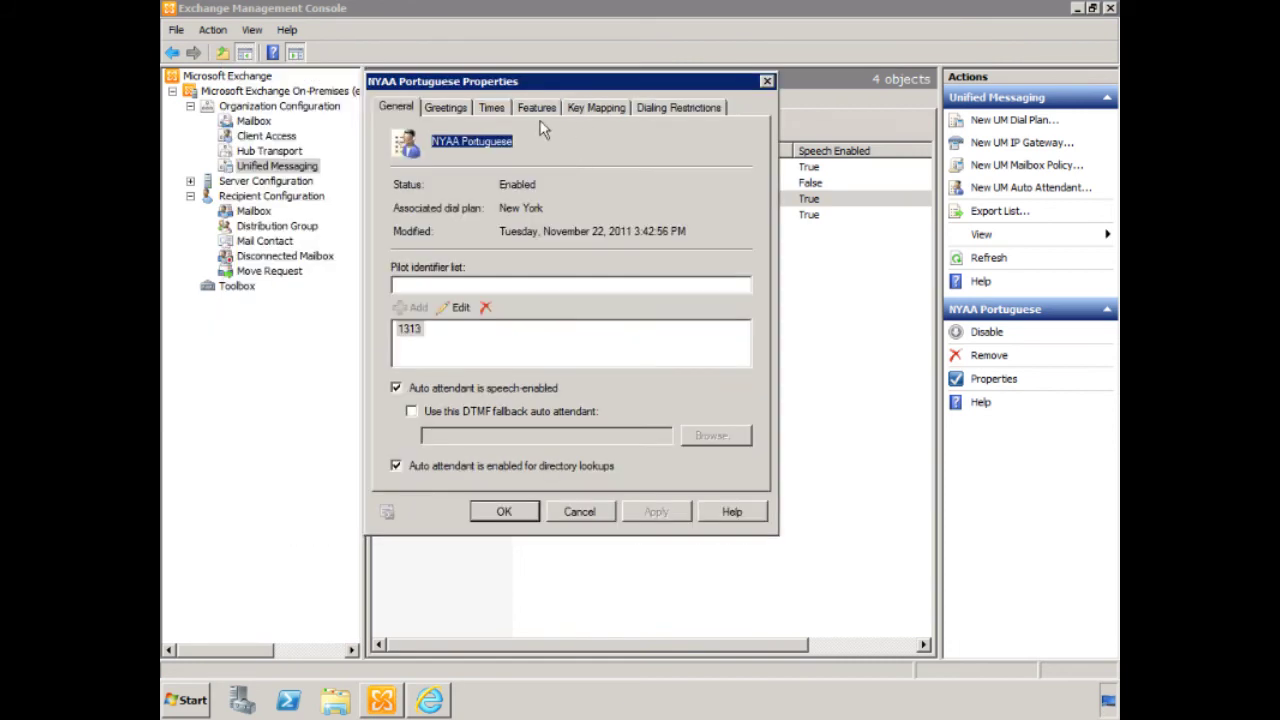
{"action": "left_click", "coordinate": [535, 108]}
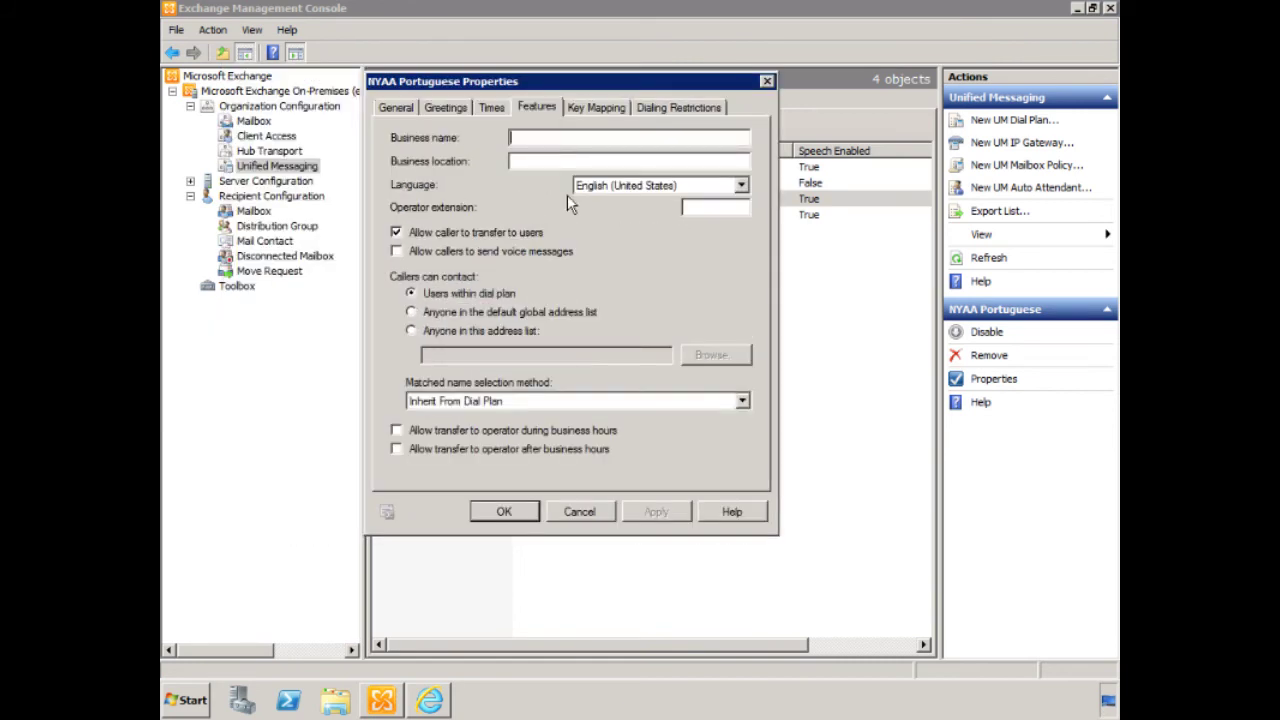
{"action": "left_click", "coordinate": [625, 186]}
{"action": "left_click", "coordinate": [620, 202]}
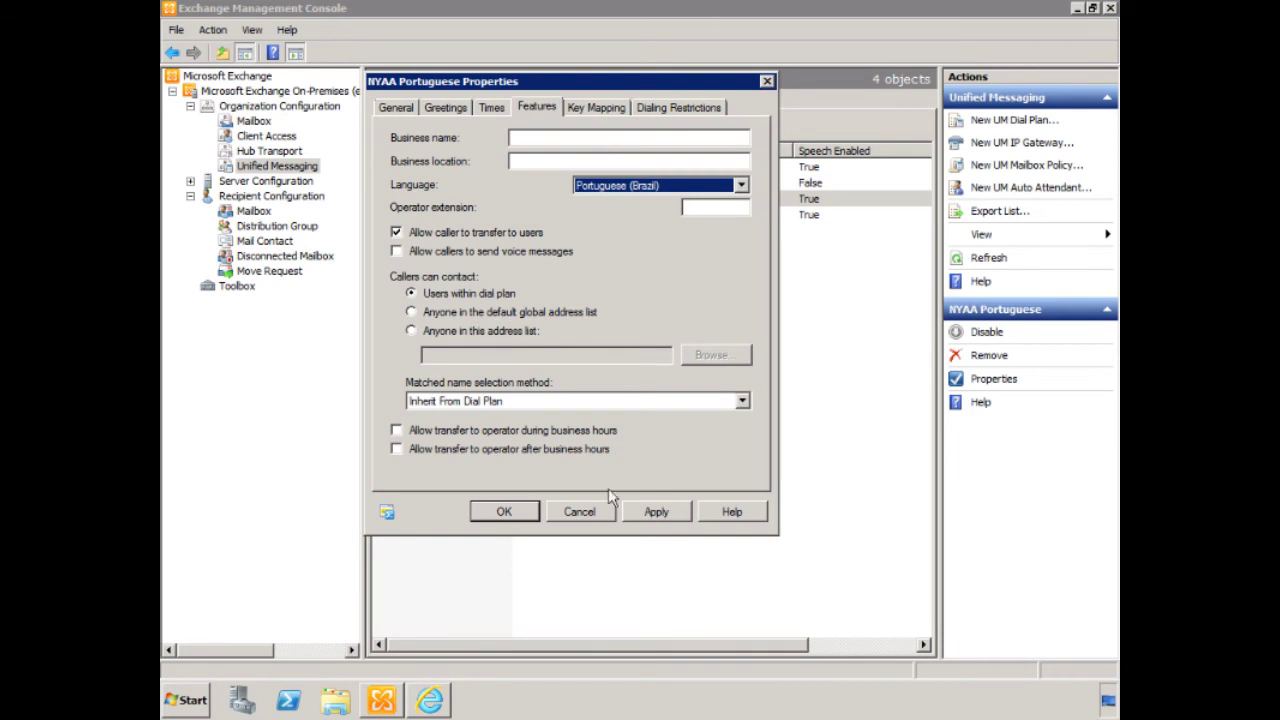
{"action": "left_click", "coordinate": [503, 512]}
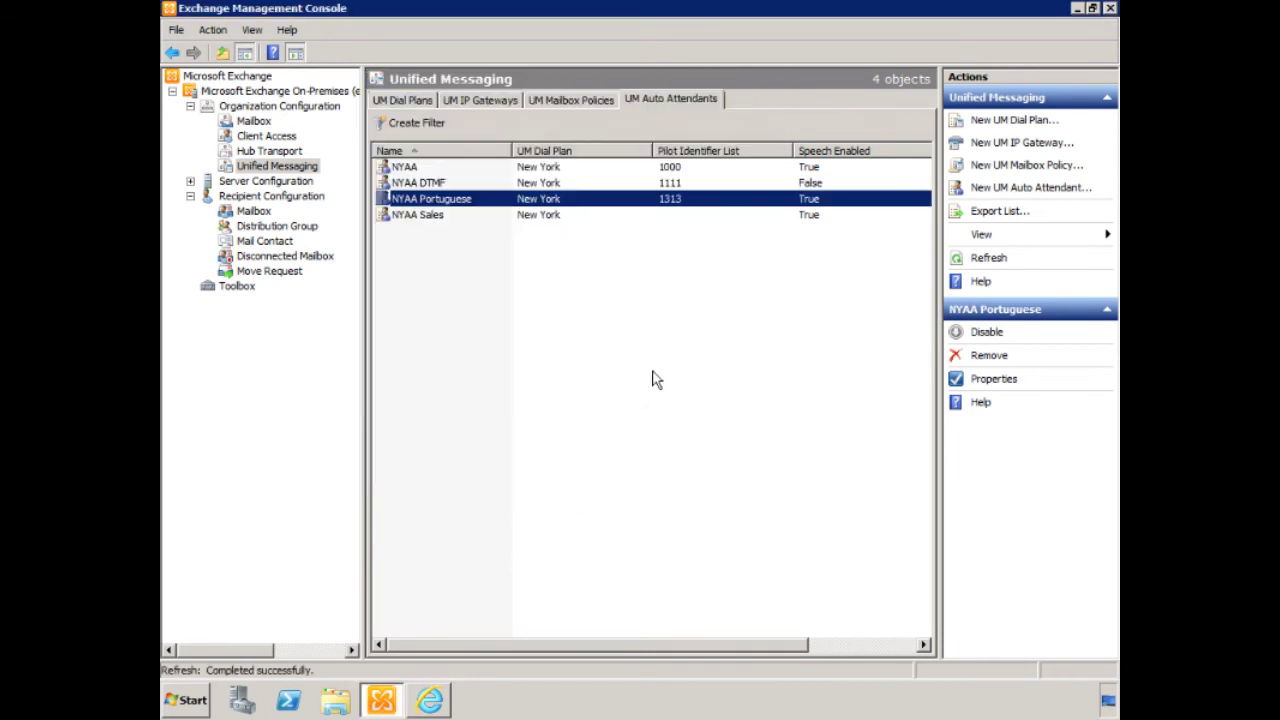
Step: Clear the selection in the UM auto attendants list
{"action": "left_click", "coordinate": [649, 358]}
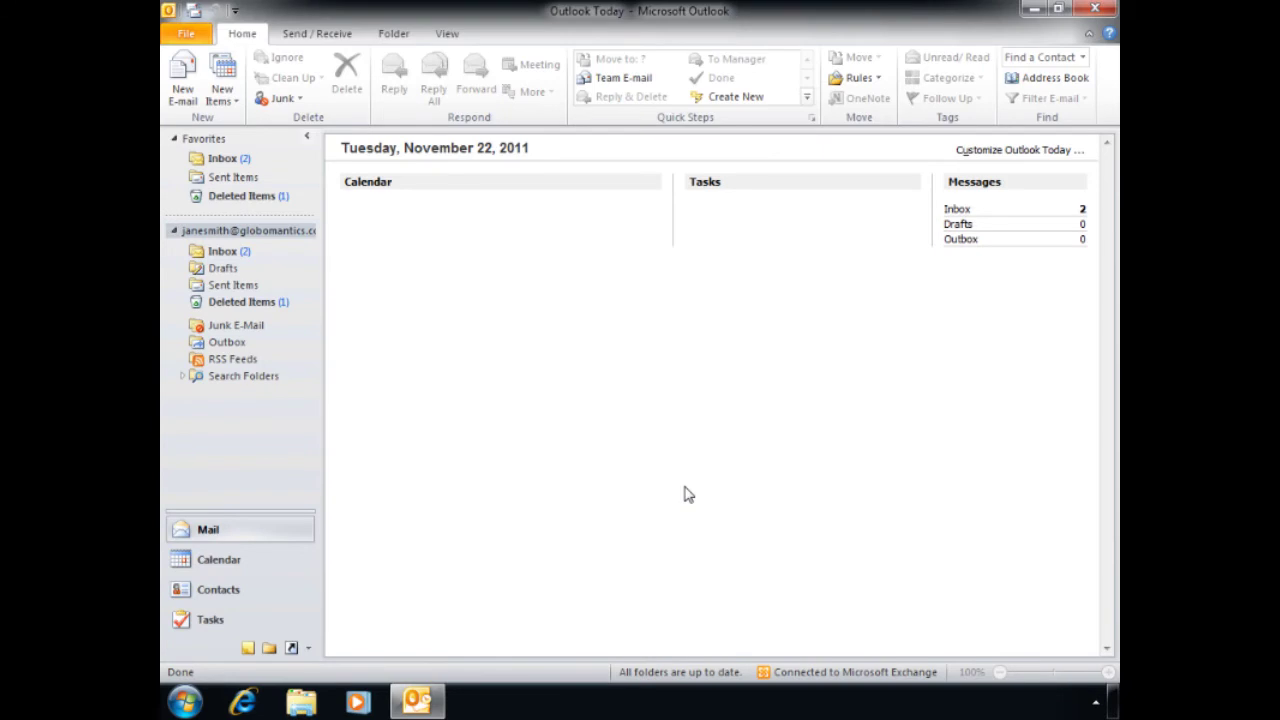
Step: In the Inbox, read the previews of the 7-second and 11-second voice mails
{"action": "left_click", "coordinate": [225, 251]}
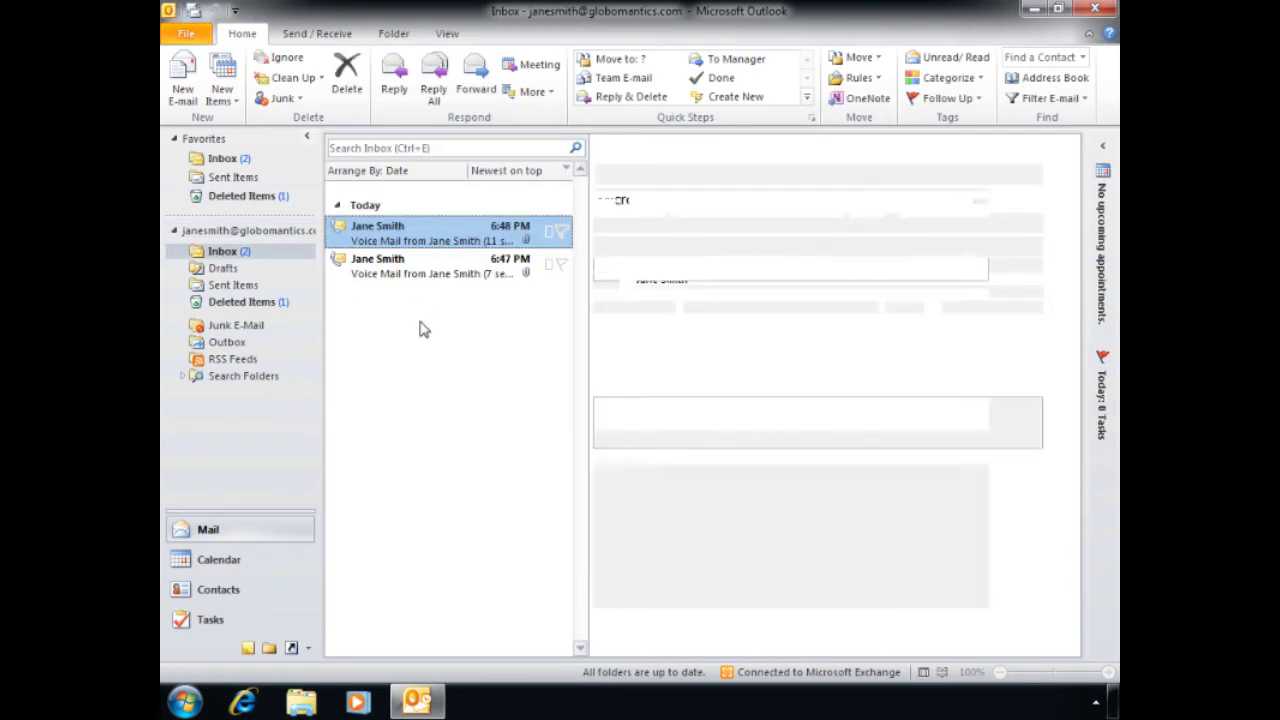
{"action": "left_click", "coordinate": [447, 277]}
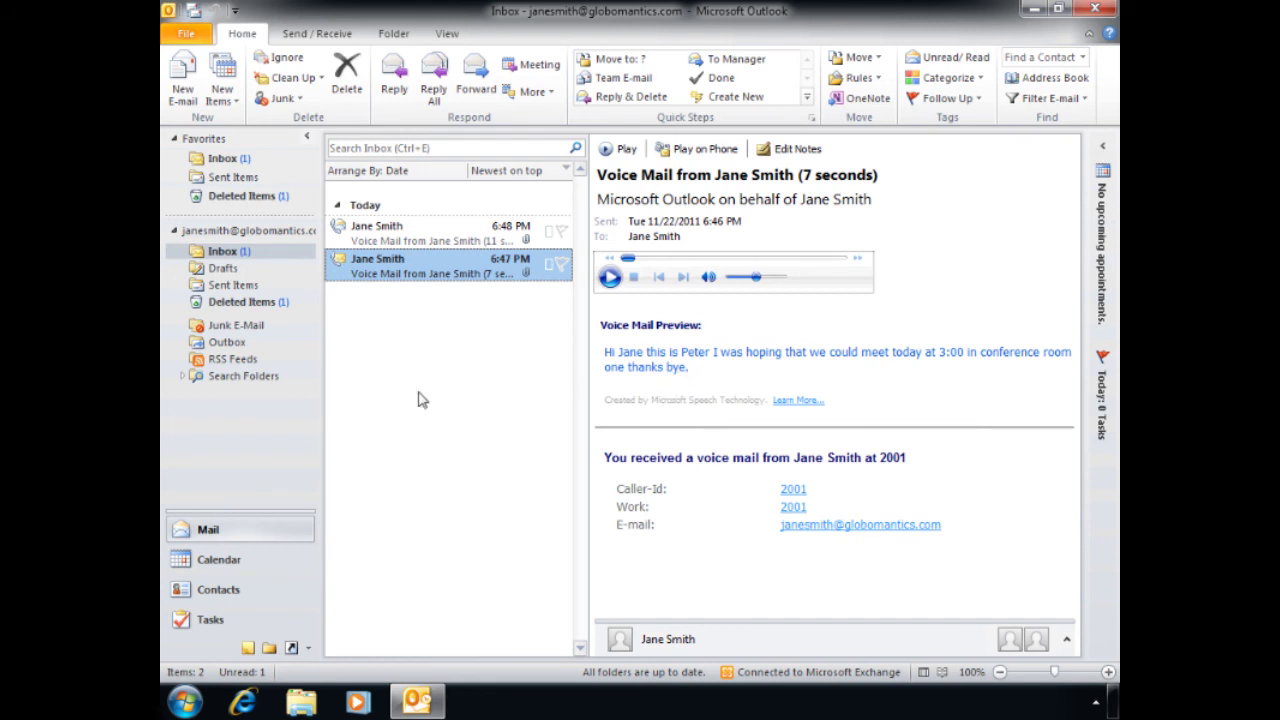
{"action": "left_click", "coordinate": [370, 230]}
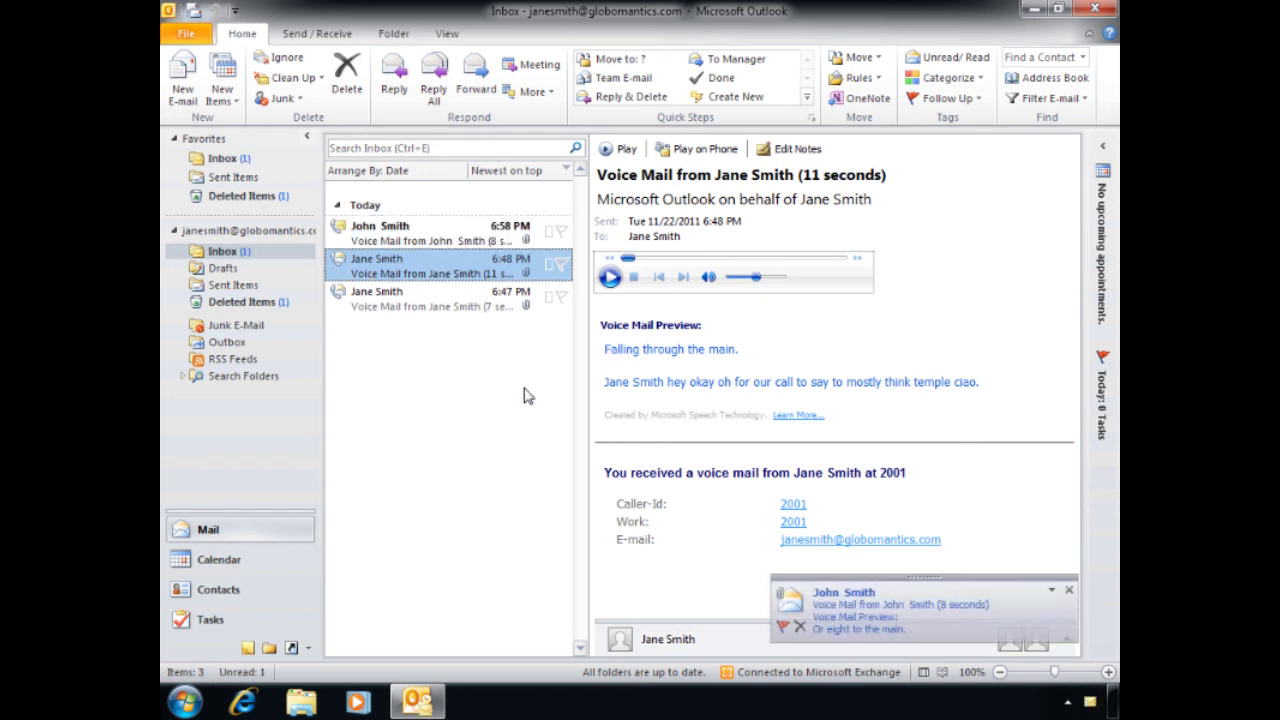
Step: Open the newest 6:58 PM 8-second voice mail to read its transcribed preview
{"action": "left_click", "coordinate": [452, 233]}
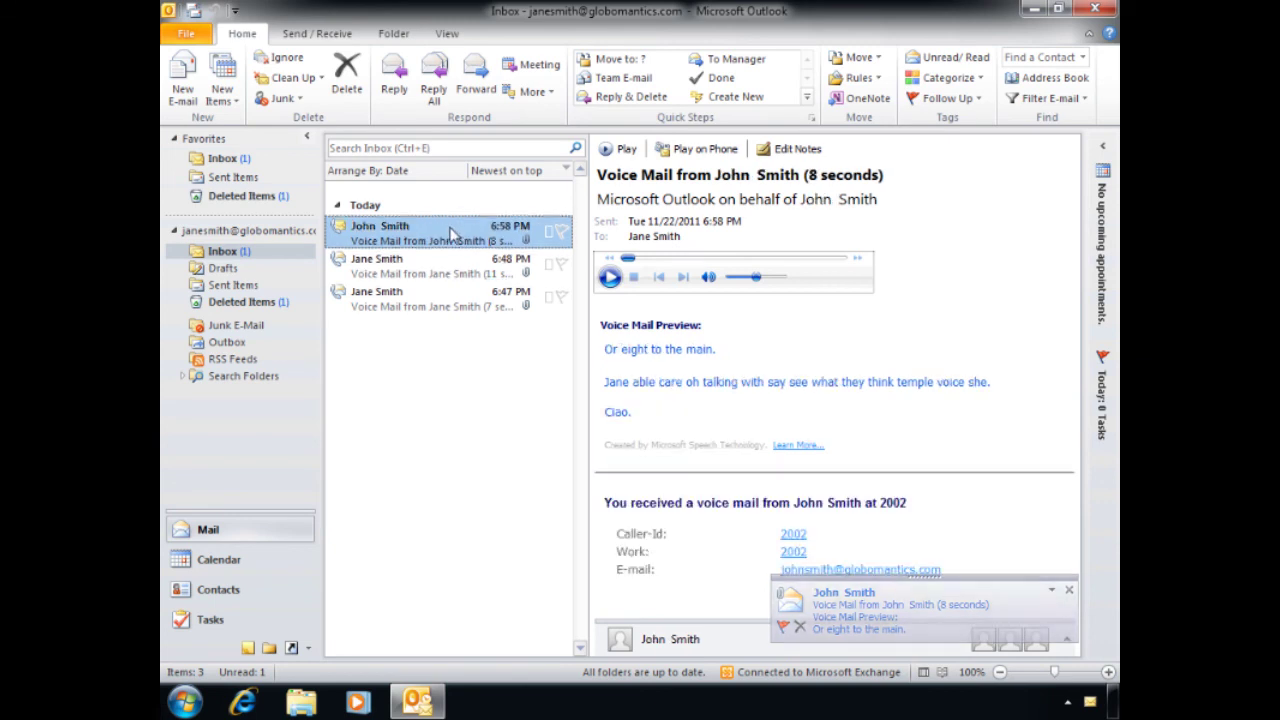